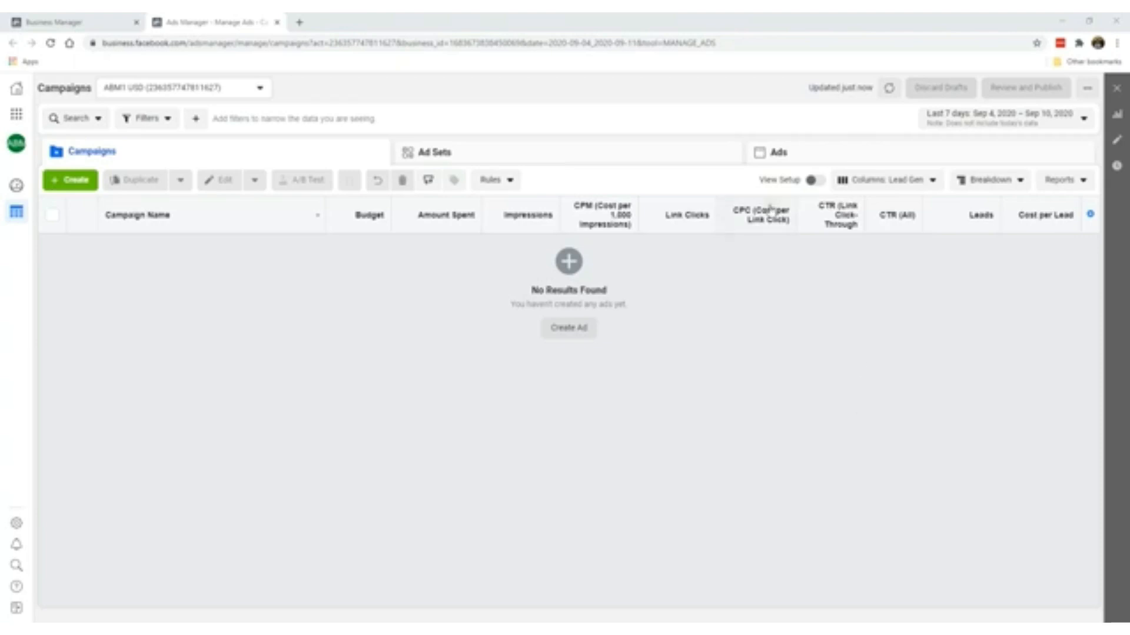
# Customize the campaign table's columns by removing Cost per Lead and Leads from the selected columns
pyautogui.click(886, 182)
pyautogui.scroll(-1, 906, 388)
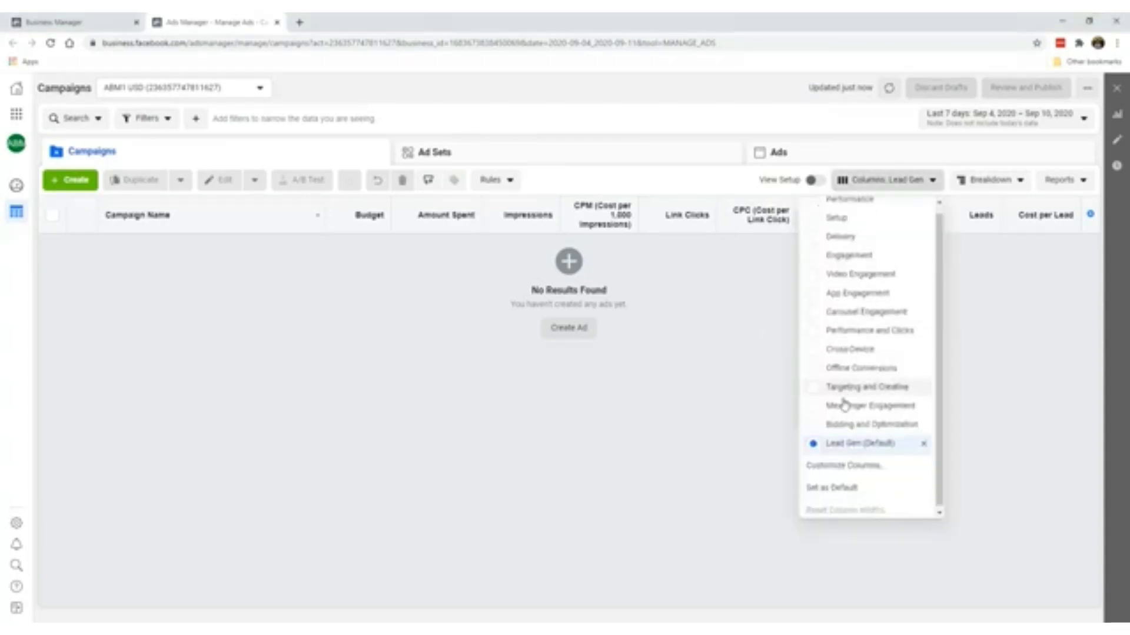
pyautogui.click(851, 483)
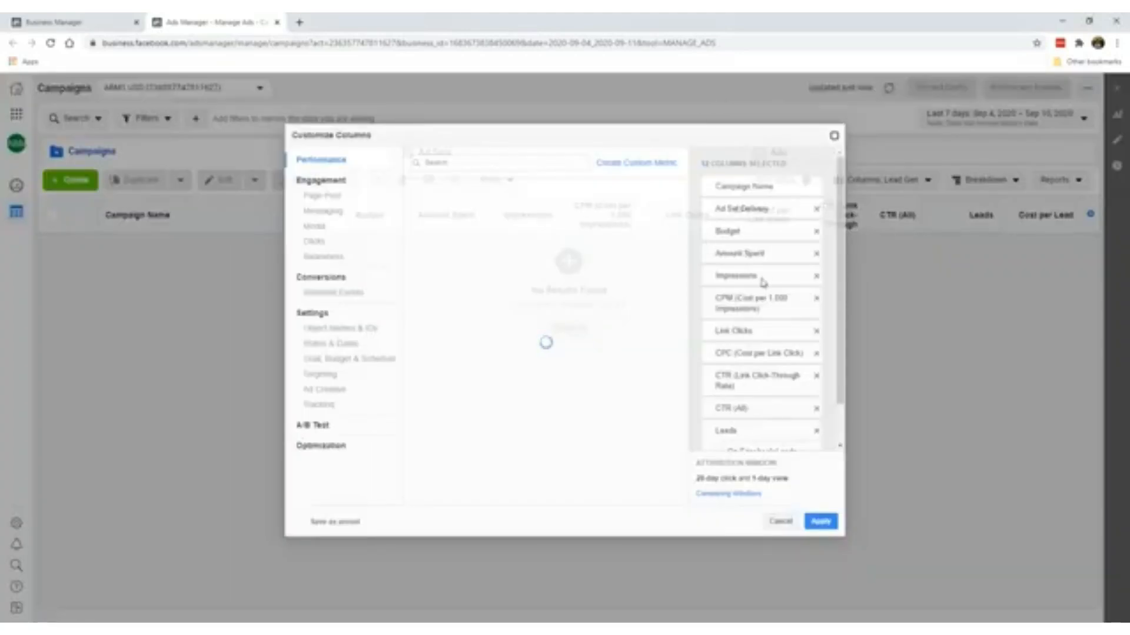
pyautogui.scroll(-2, 771, 306)
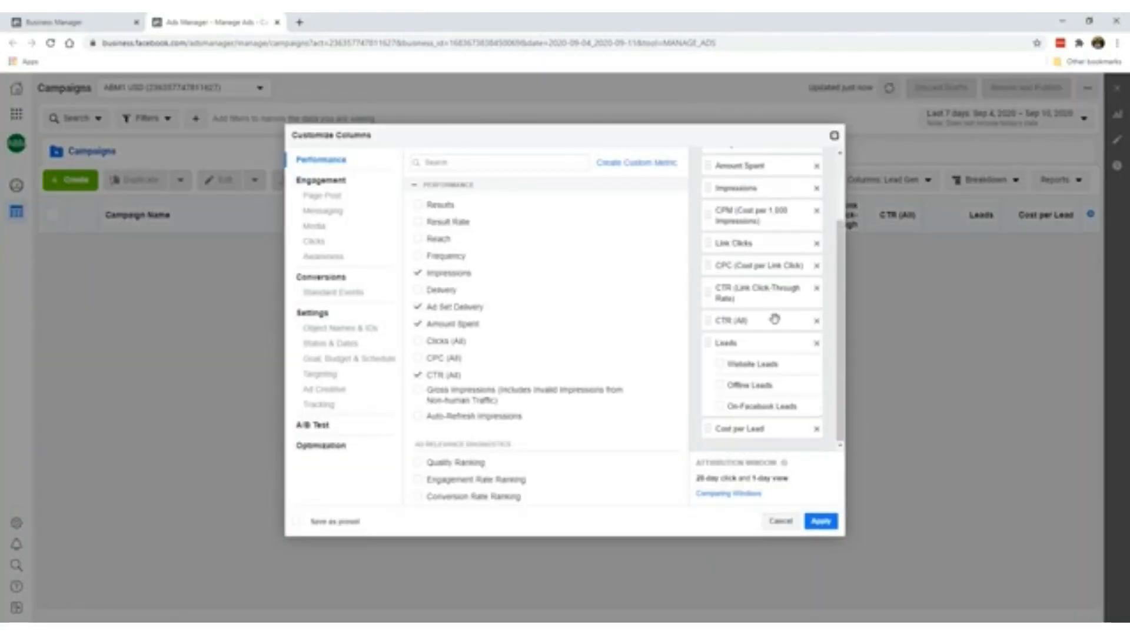
pyautogui.click(816, 430)
pyautogui.scroll(2, 782, 306)
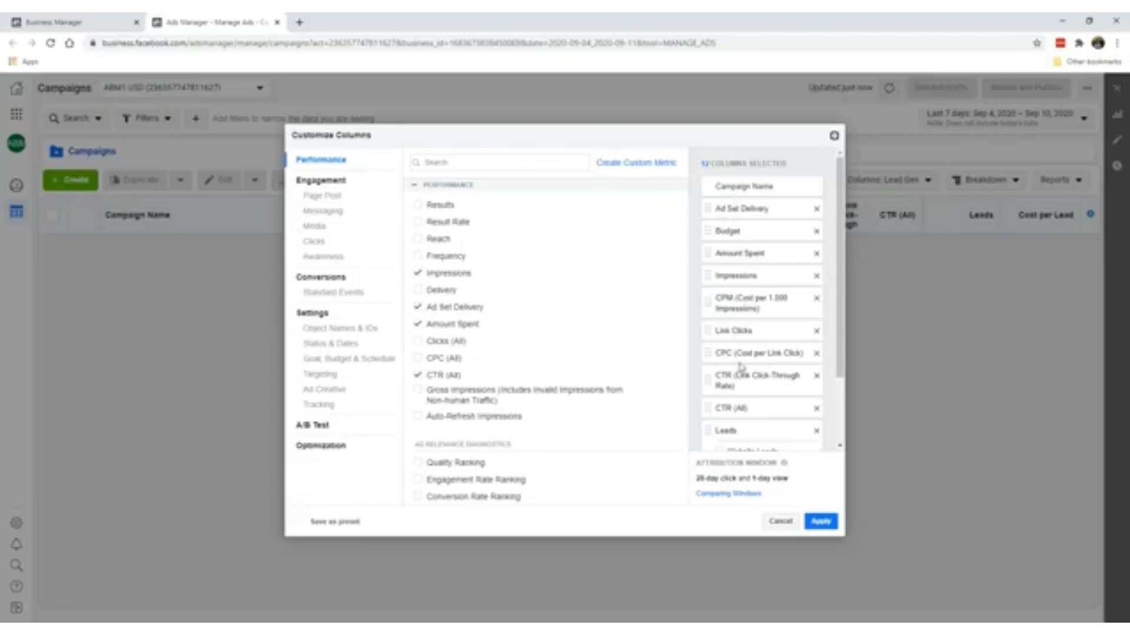
pyautogui.scroll(-2, 741, 366)
pyautogui.scroll(-1, 743, 358)
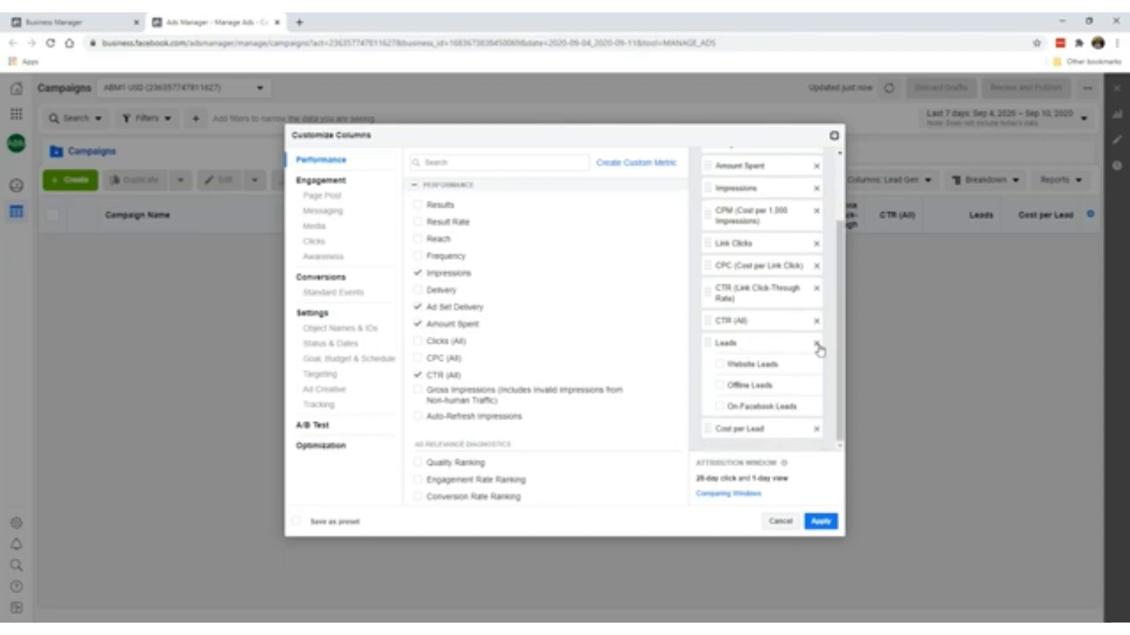
pyautogui.click(817, 430)
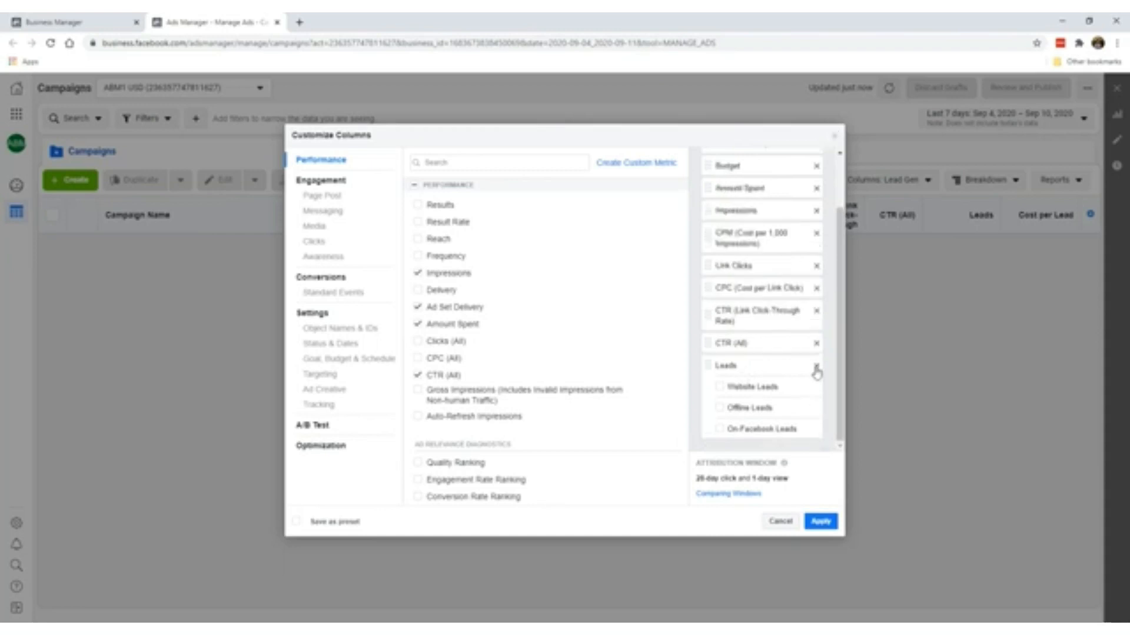
pyautogui.click(816, 368)
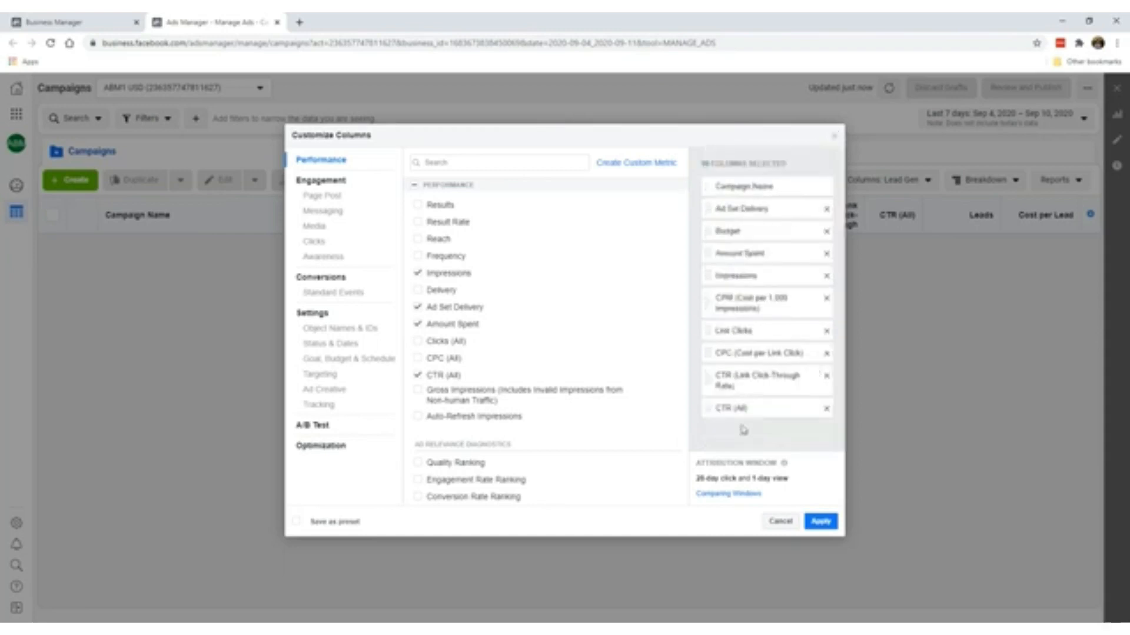
# Search the available metrics for "purc" and include the total, value and cost columns for Purchases
pyautogui.click(491, 167)
pyautogui.write('purc')
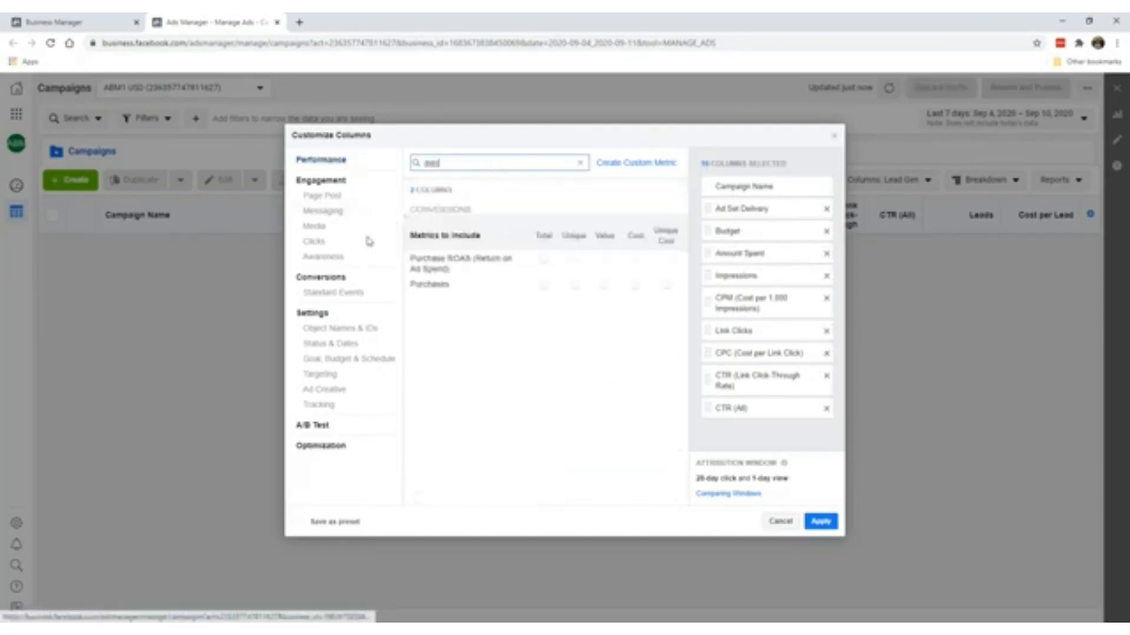
pyautogui.click(543, 286)
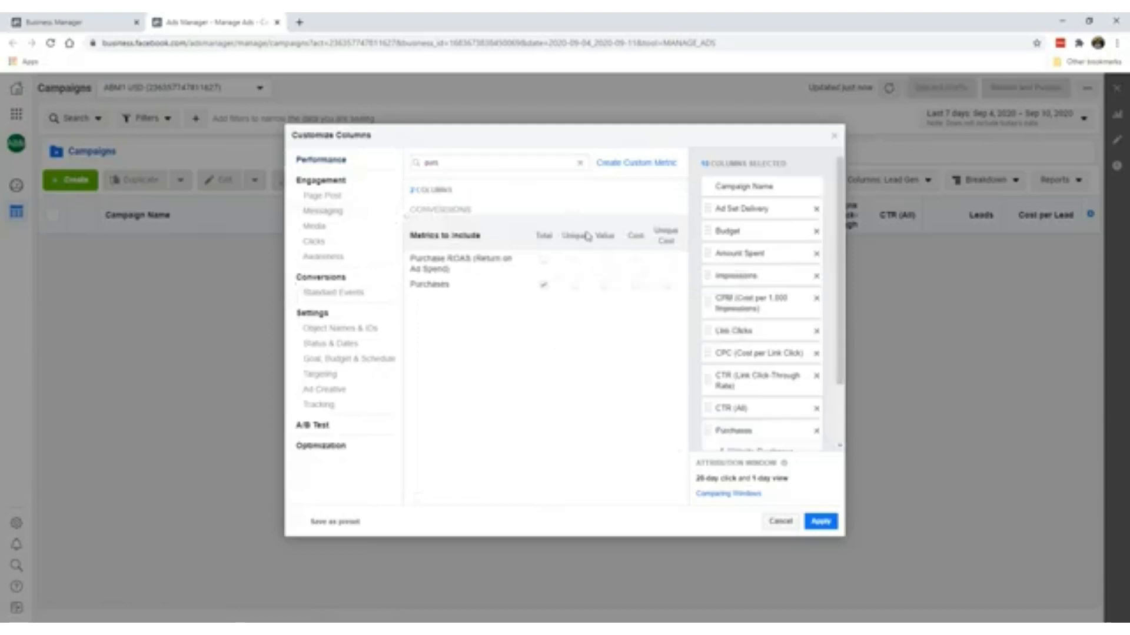
pyautogui.click(604, 284)
pyautogui.click(635, 285)
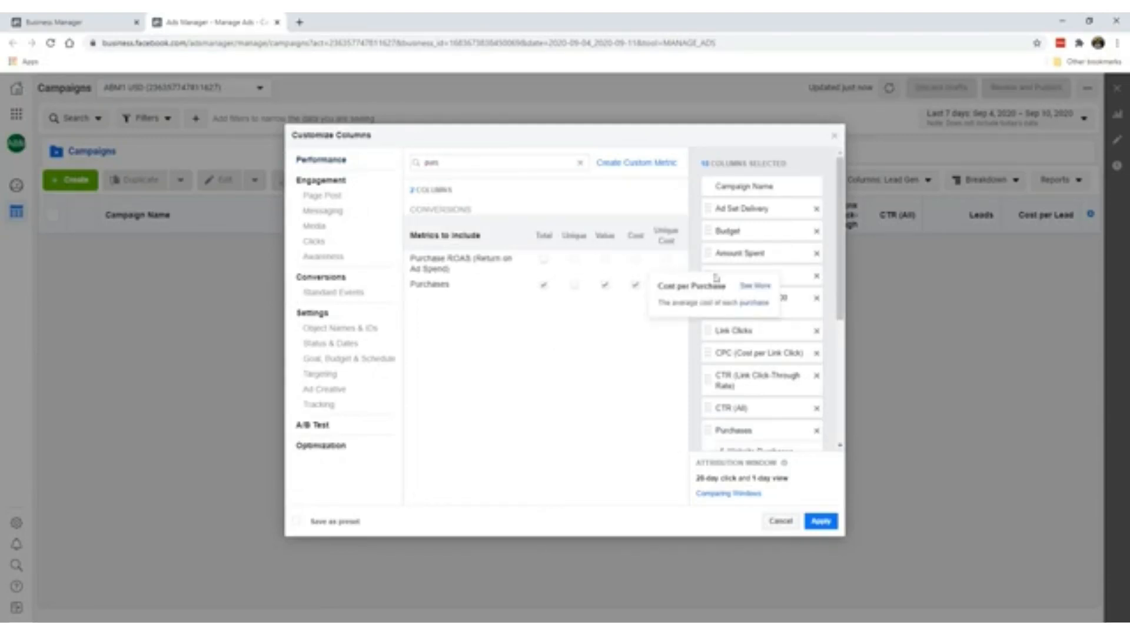
# Deselect the website, offline and on-Facebook sub-columns under both Purchases and Purchases Conversion Value
pyautogui.scroll(-5, 777, 271)
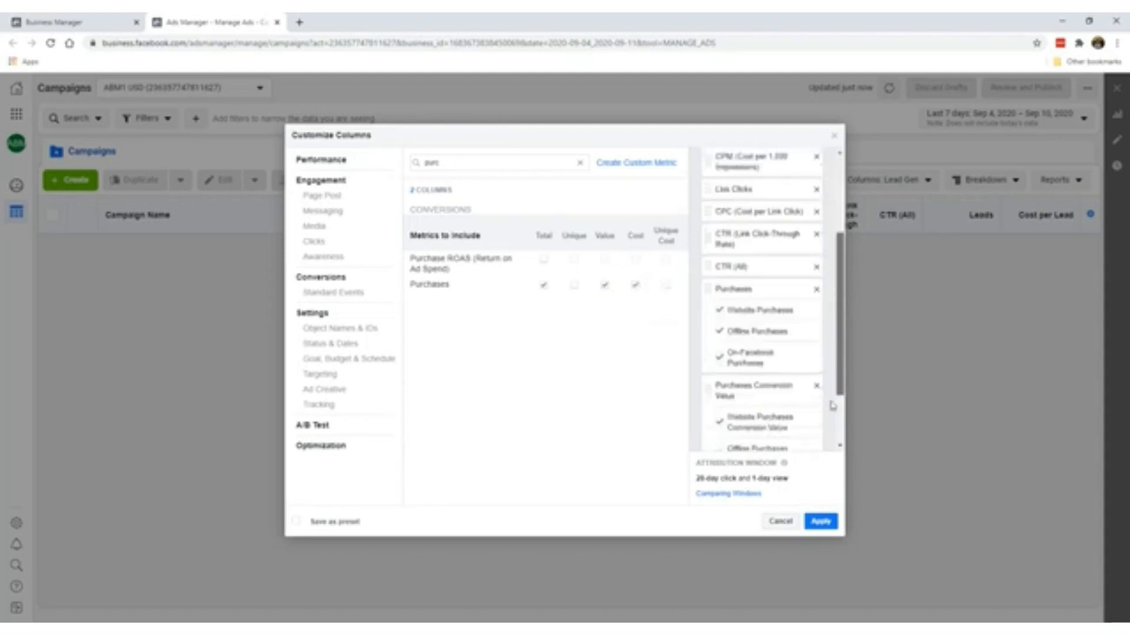
pyautogui.scroll(1, 774, 261)
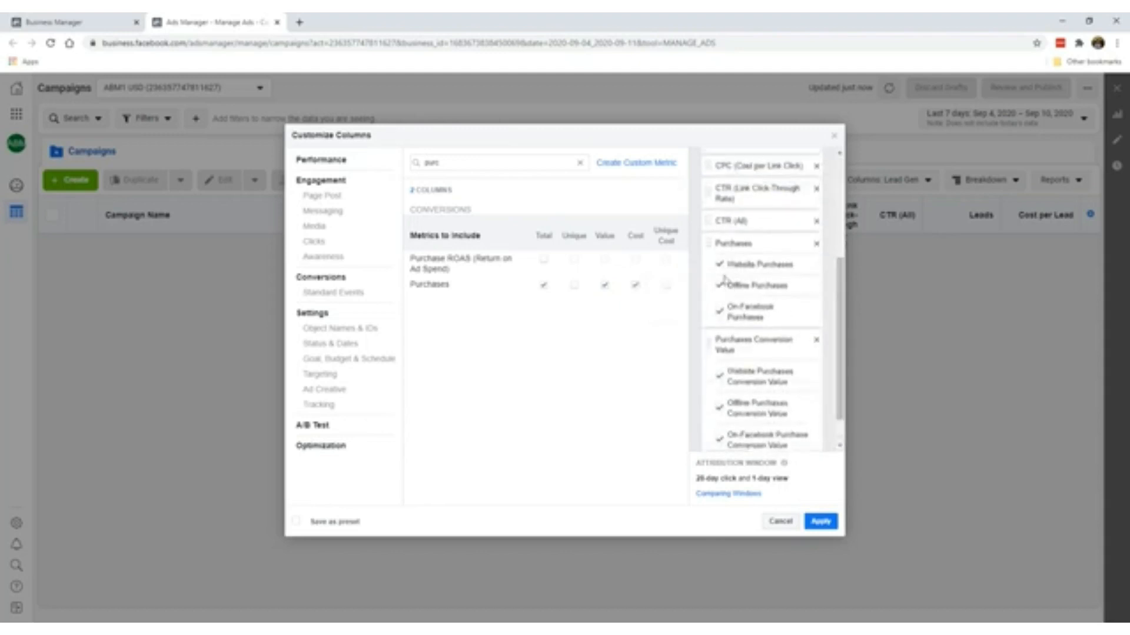
pyautogui.click(719, 266)
pyautogui.click(719, 286)
pyautogui.click(719, 312)
pyautogui.scroll(-1, 719, 344)
pyautogui.click(718, 341)
pyautogui.click(719, 370)
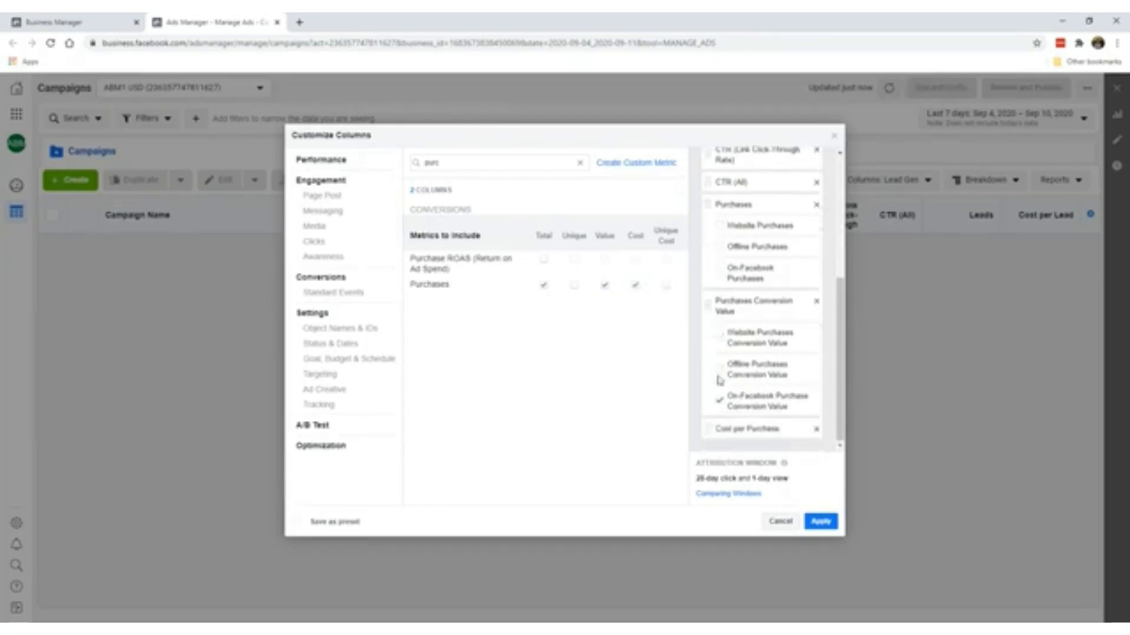
pyautogui.click(719, 401)
pyautogui.scroll(2, 736, 371)
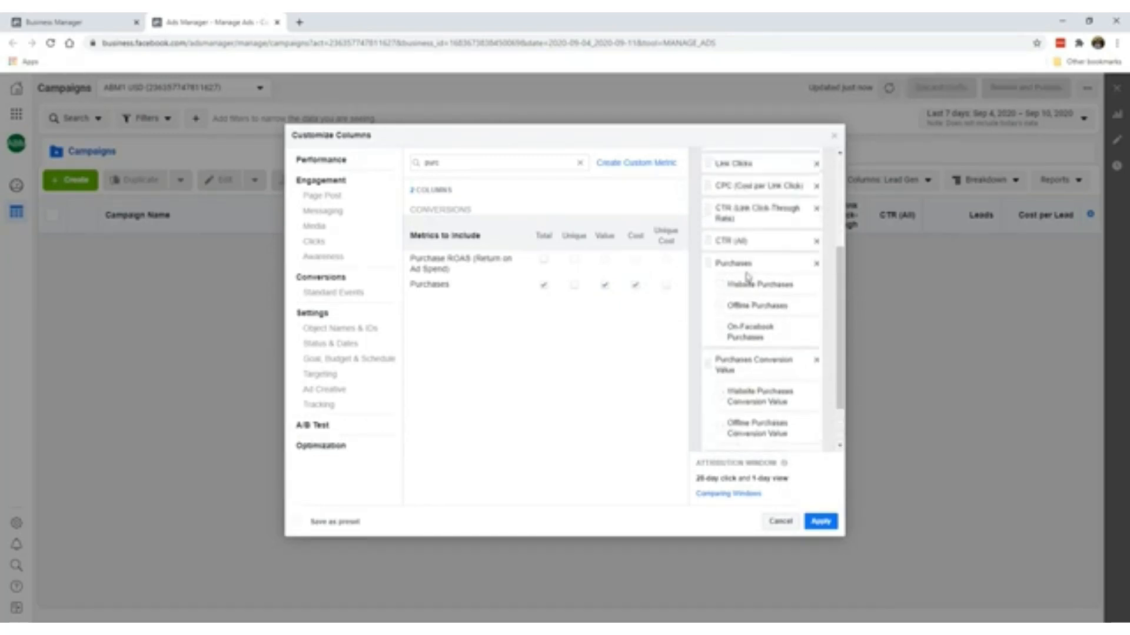
# Include the total column for Purchase ROAS (Return on Ad Spend) in the selected columns
pyautogui.scroll(-2, 745, 285)
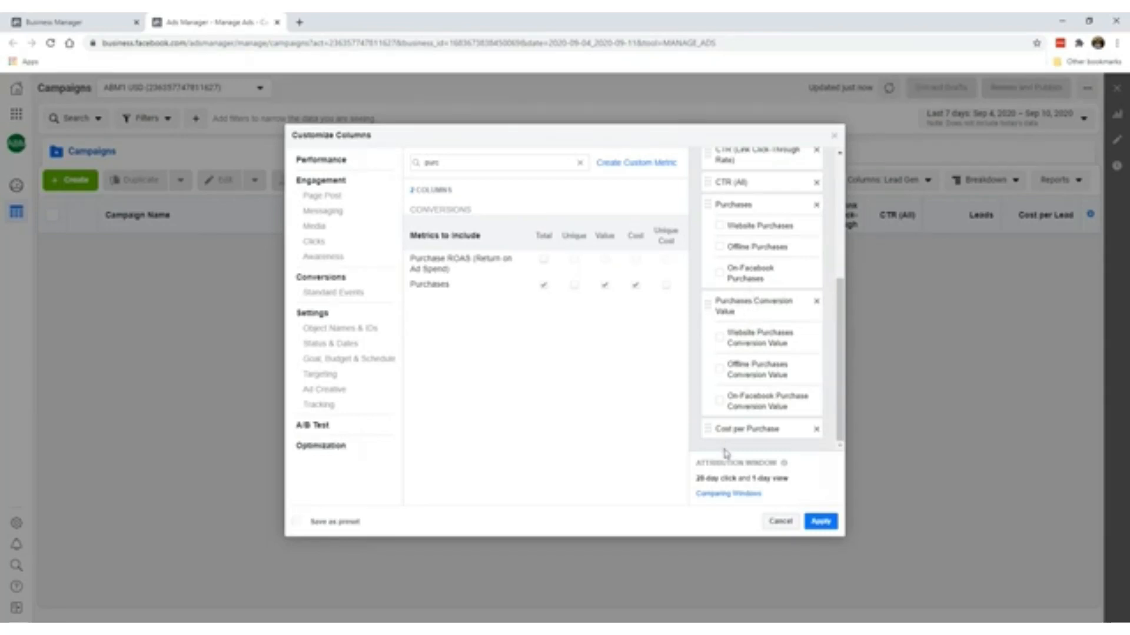
pyautogui.scroll(2, 739, 333)
pyautogui.scroll(-2, 742, 335)
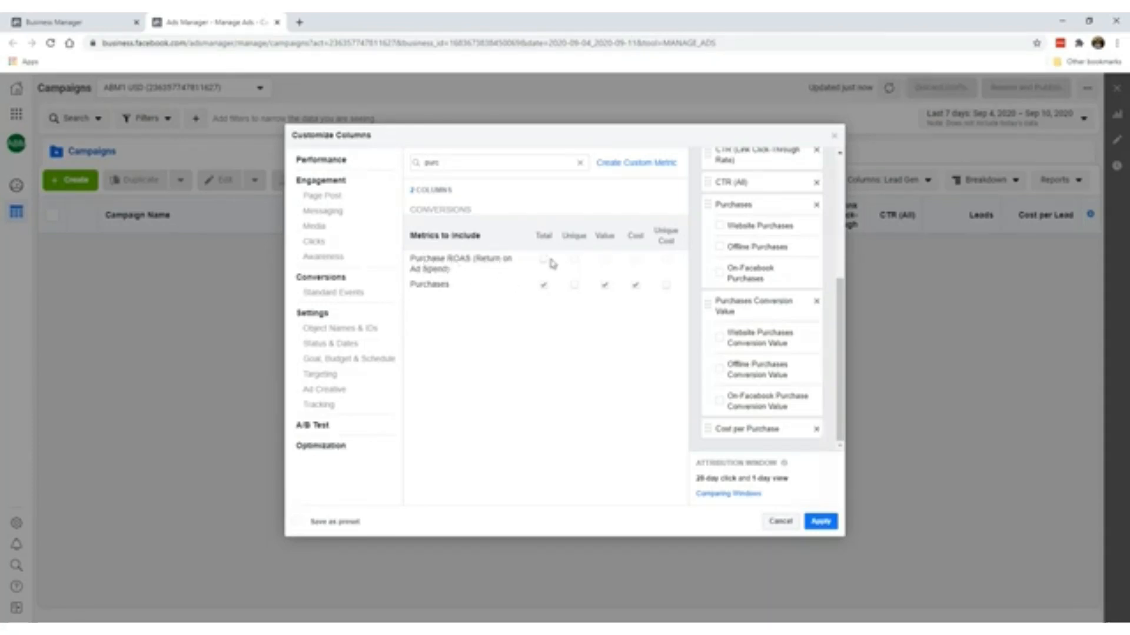
pyautogui.moveTo(549, 264)
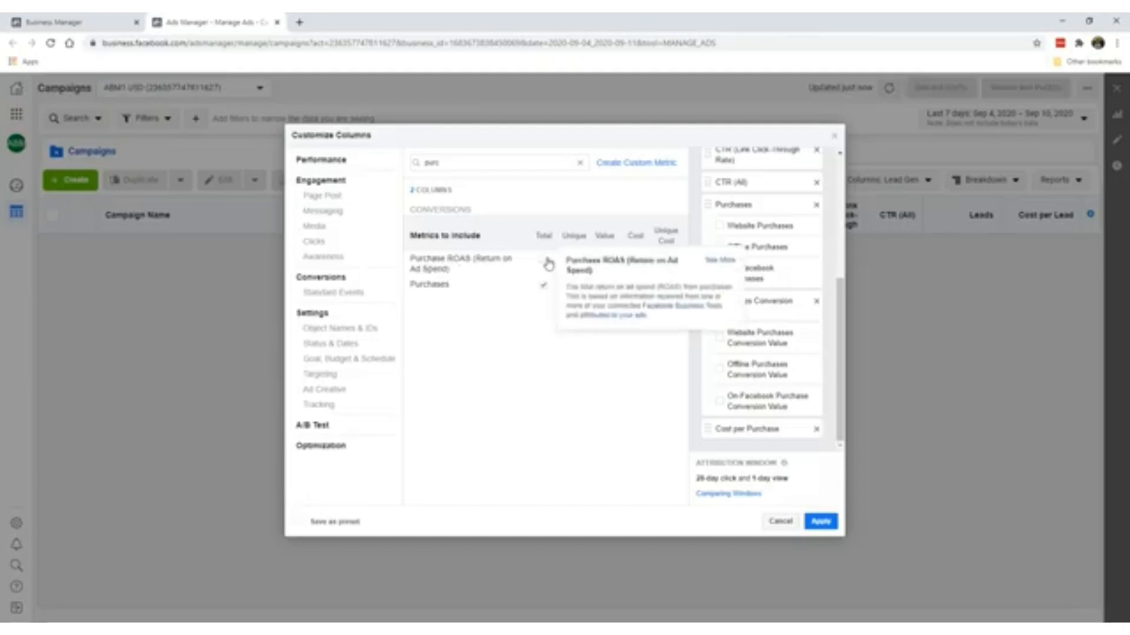
pyautogui.click(545, 261)
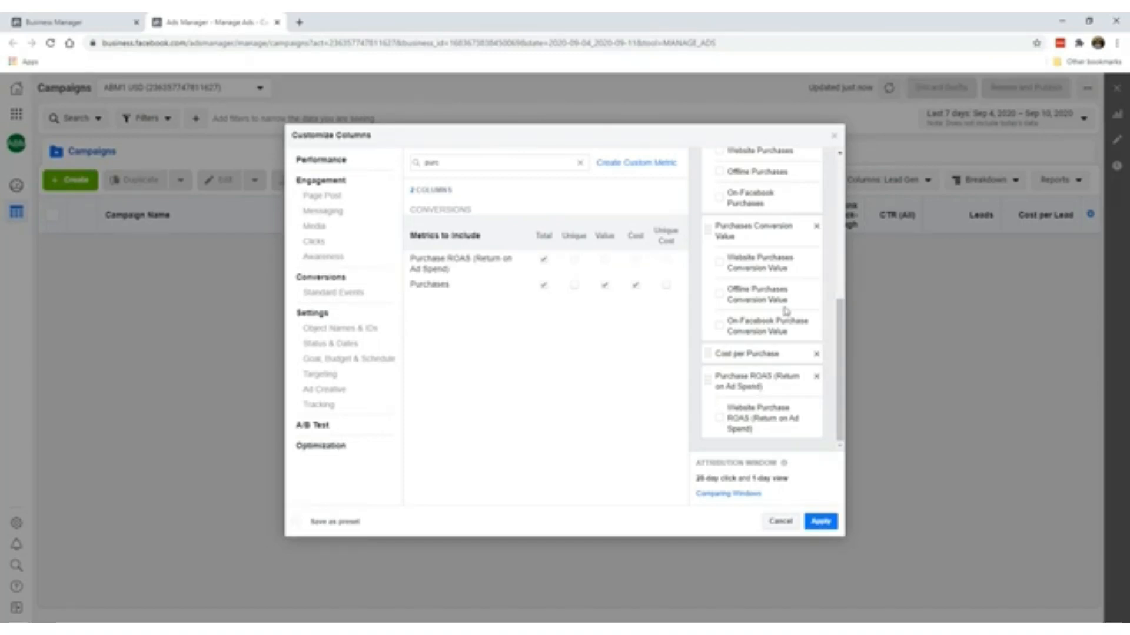
# Save the selected columns as a preset named "Purchase" and apply it to the campaign table
pyautogui.scroll(3, 785, 310)
pyautogui.scroll(-3, 784, 312)
pyautogui.click(332, 529)
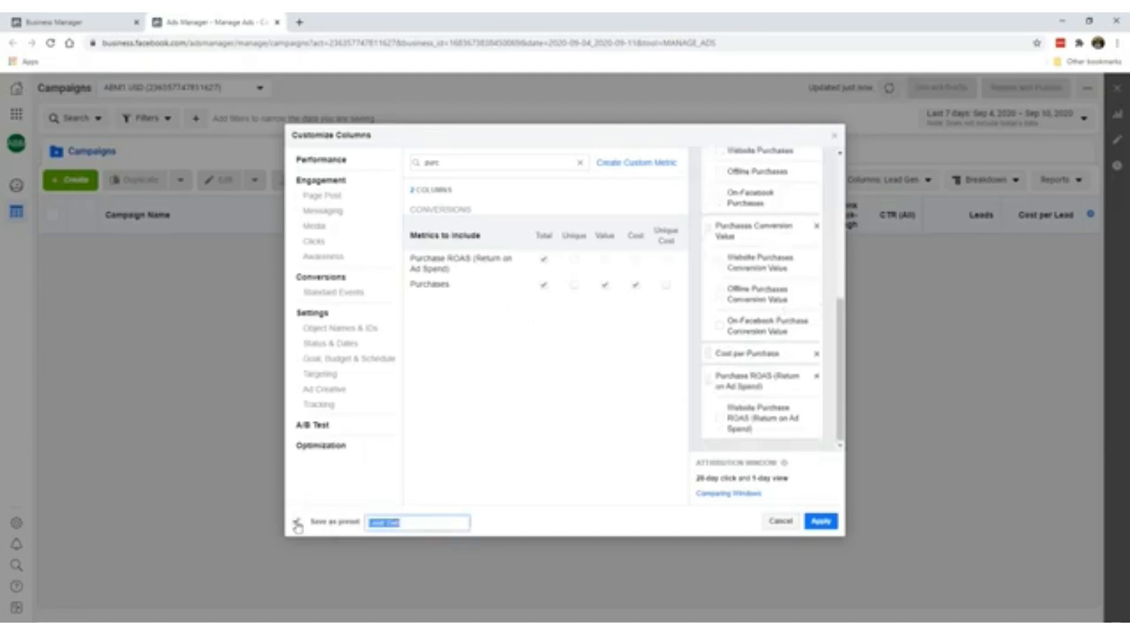
pyautogui.write('Purchase')
pyautogui.click(820, 522)
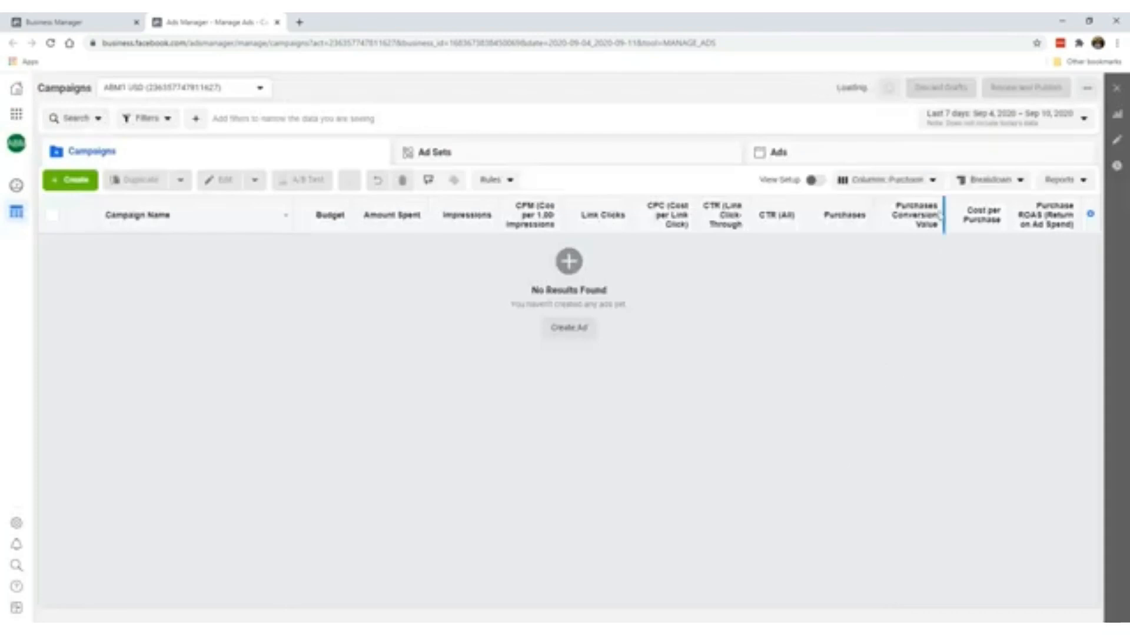
# Customize the Purchase columns further: search for "add" and include the total, unique and cost columns for Adds to Cart
pyautogui.click(913, 181)
pyautogui.scroll(-1, 871, 347)
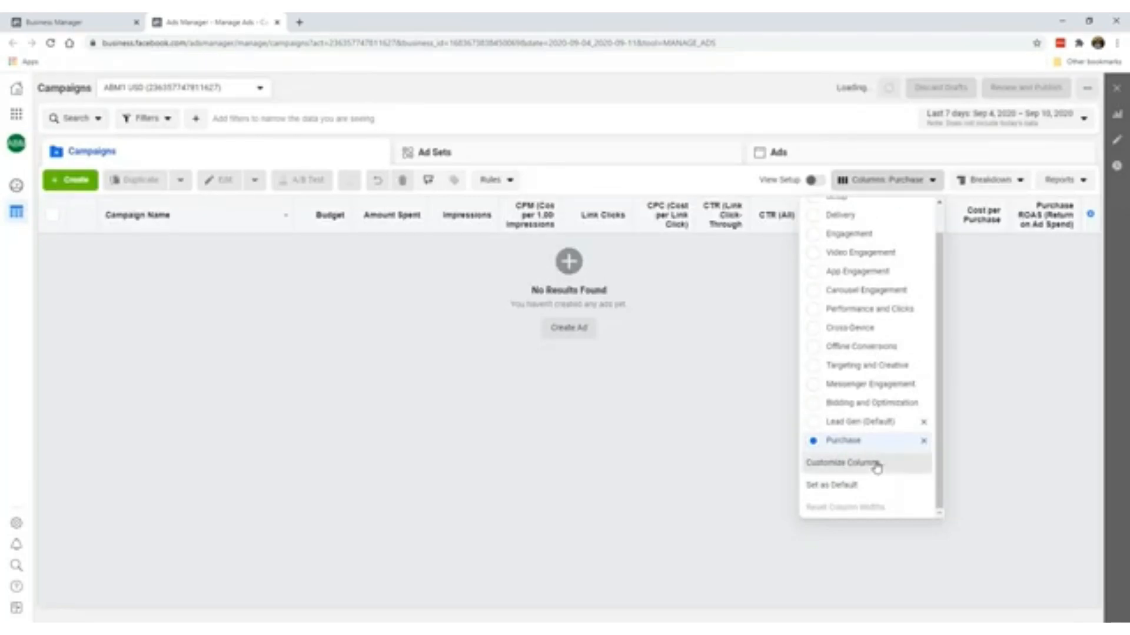
pyautogui.click(875, 464)
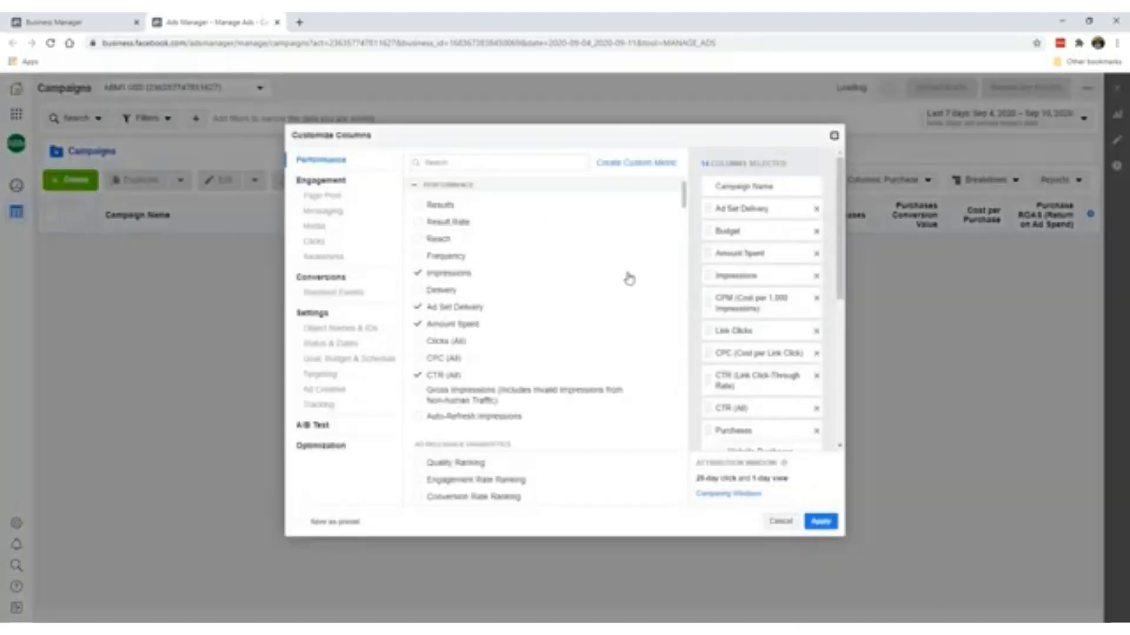
pyautogui.click(500, 162)
pyautogui.write('add')
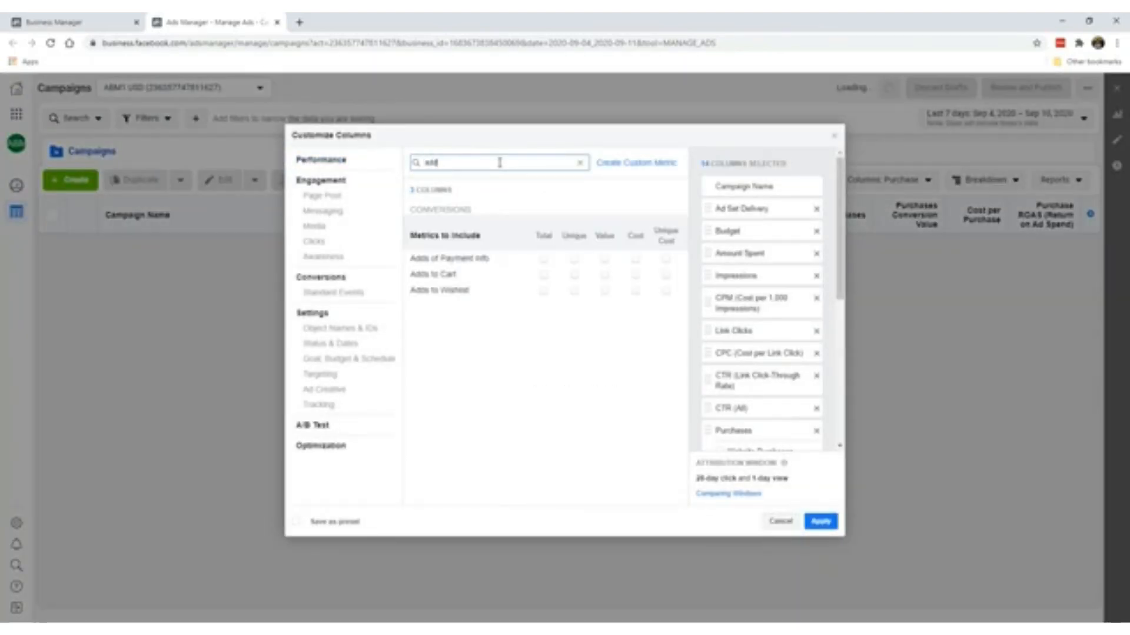
pyautogui.click(542, 276)
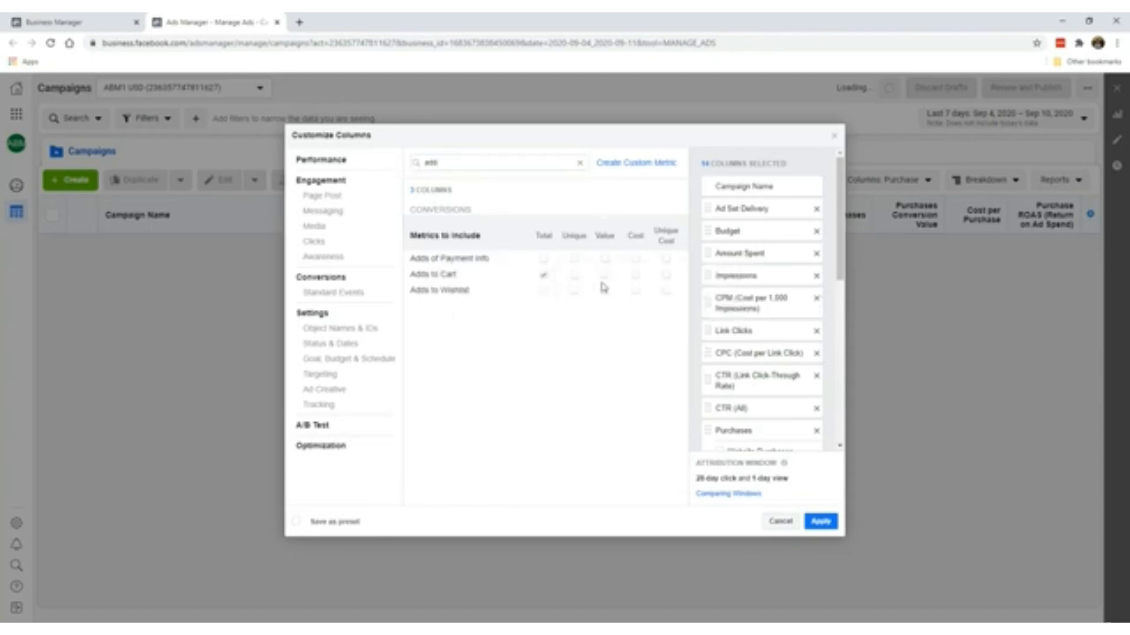
pyautogui.click(573, 275)
pyautogui.click(635, 275)
# Deselect the website, offline and on-Facebook sub-columns under Adds to Cart, and remove the Unique Adds to Cart column
pyautogui.scroll(-5, 788, 318)
pyautogui.scroll(-1, 793, 329)
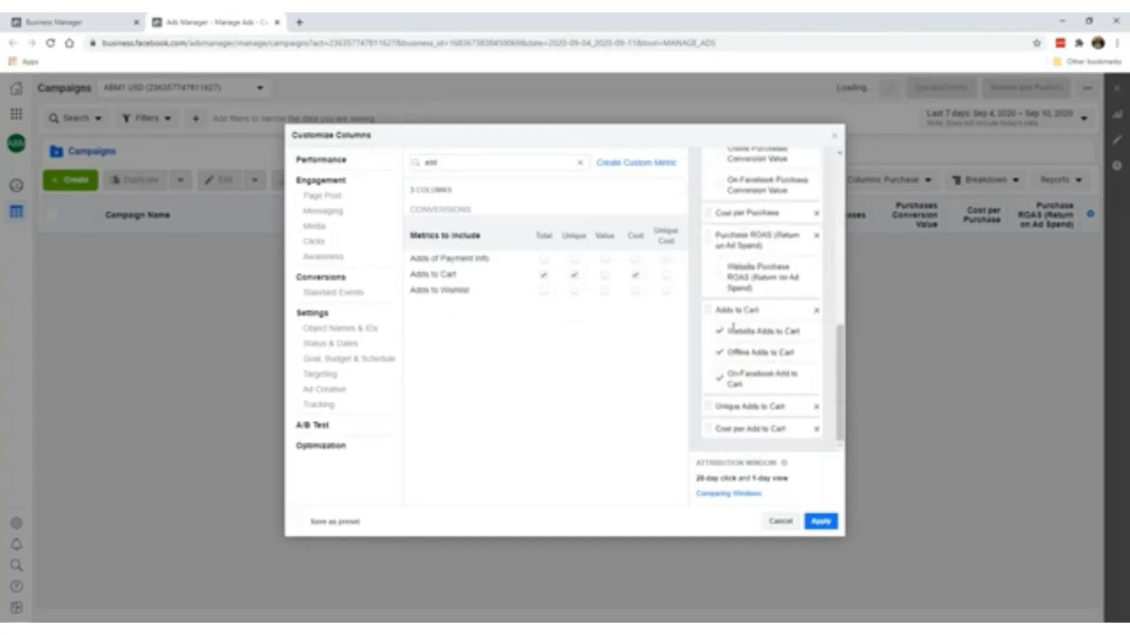
pyautogui.click(721, 332)
pyautogui.click(721, 353)
pyautogui.click(719, 377)
pyautogui.click(574, 274)
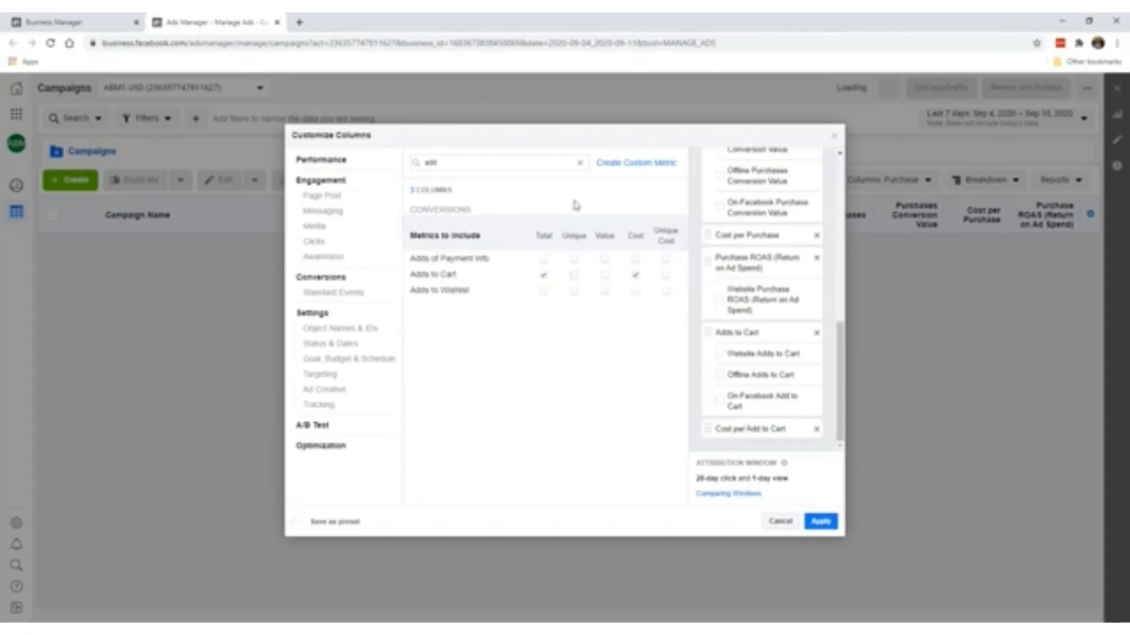
pyautogui.doubleClick(492, 157)
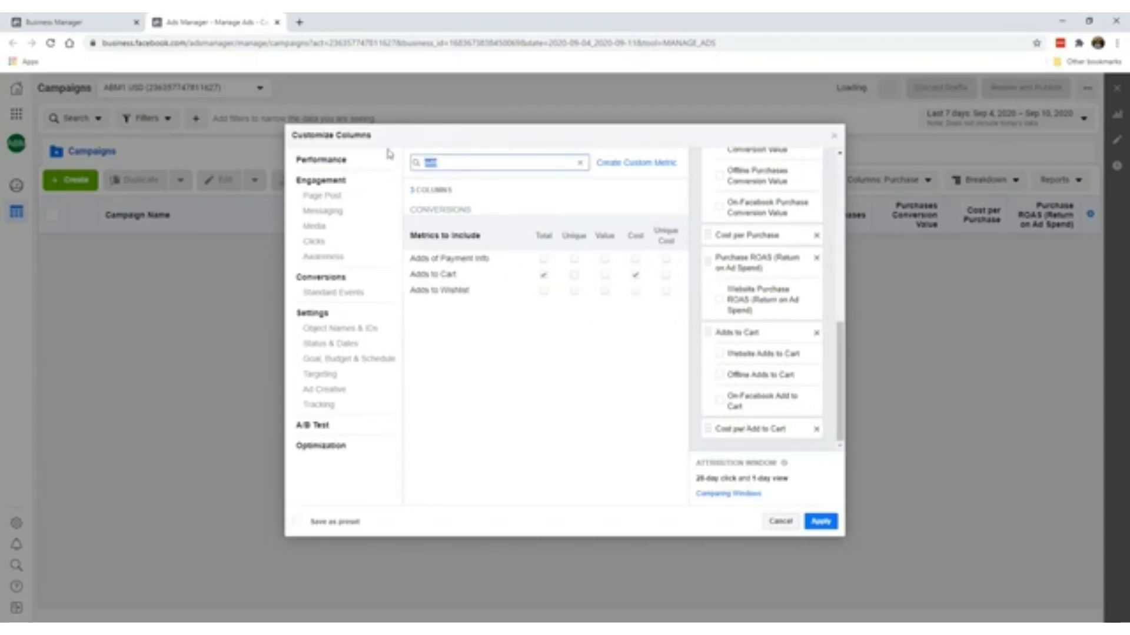
pyautogui.write('ini')
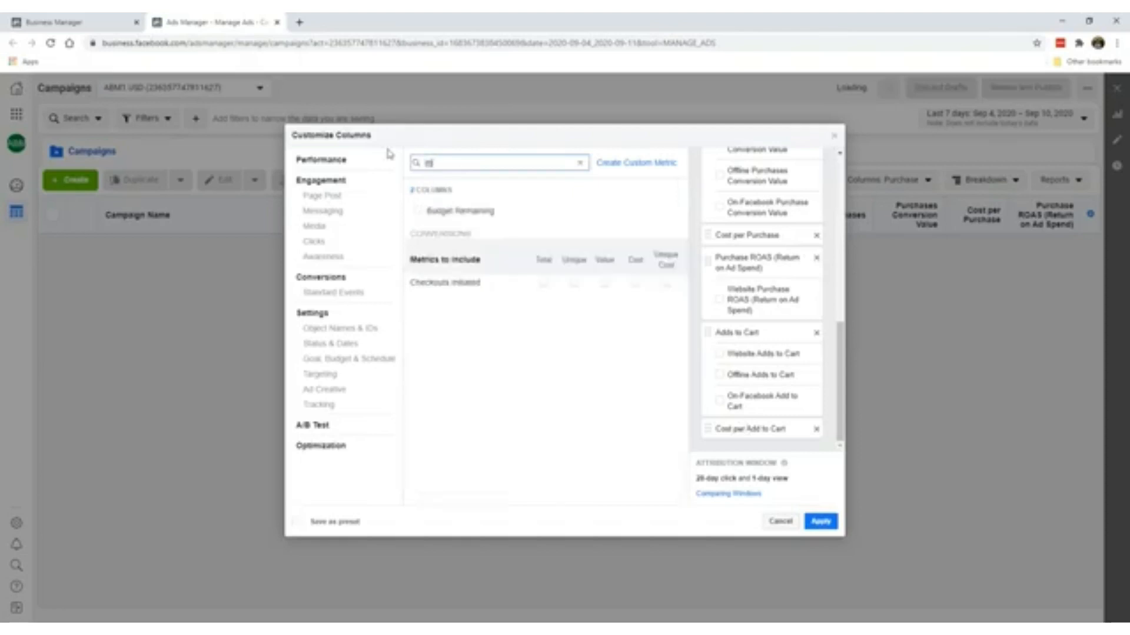
pyautogui.click(543, 285)
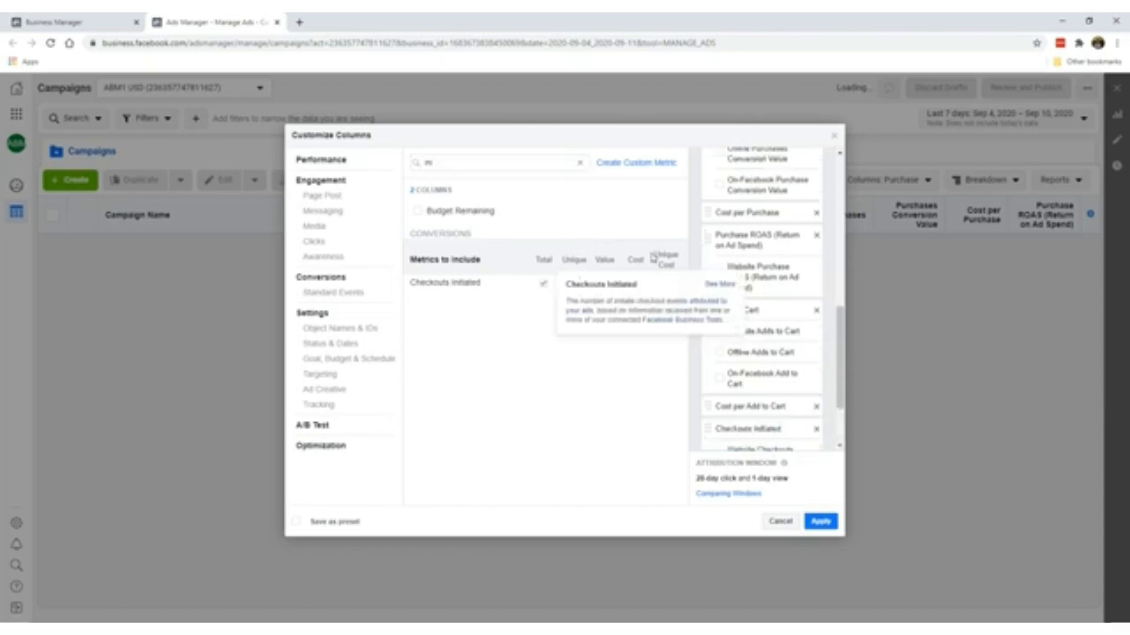
pyautogui.click(635, 284)
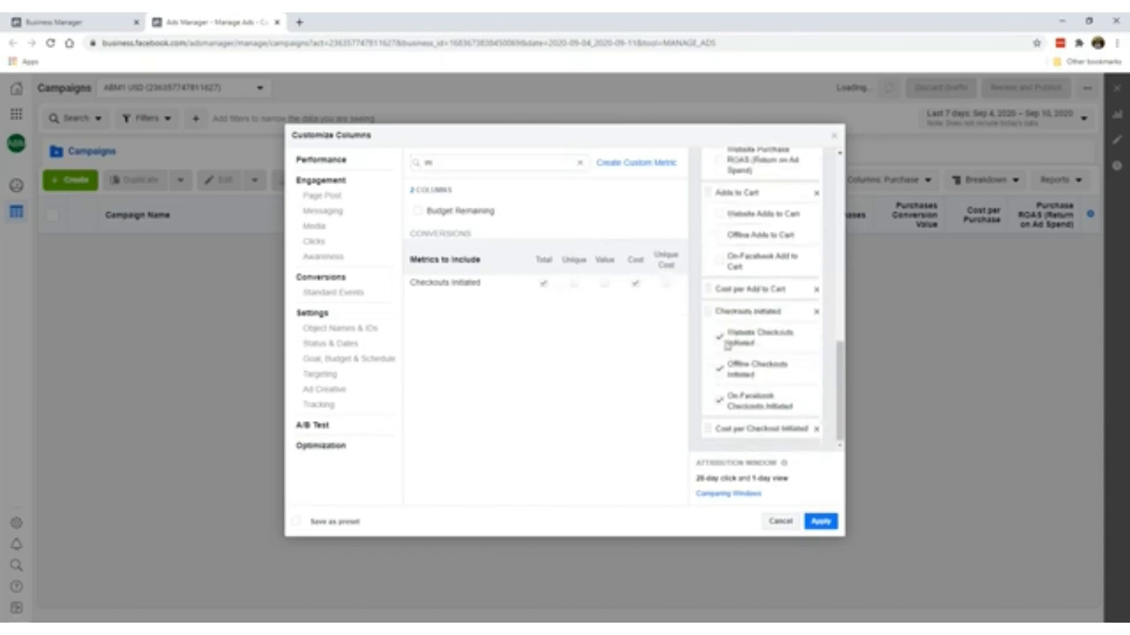
pyautogui.click(721, 339)
pyautogui.click(721, 369)
pyautogui.click(723, 400)
pyautogui.click(816, 313)
pyautogui.click(817, 429)
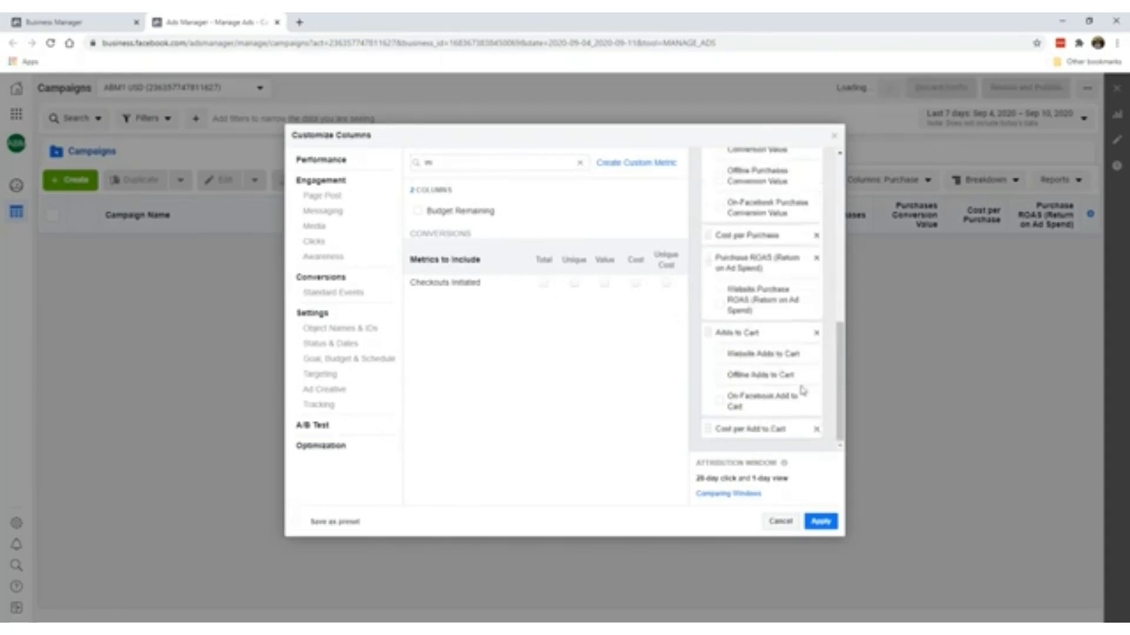
# Save the extended column selection as a preset named "E-Commerce" and apply it to the campaign table
pyautogui.click(350, 524)
pyautogui.moveTo(417, 524); pyautogui.dragTo(273, 518)
pyautogui.write('E')
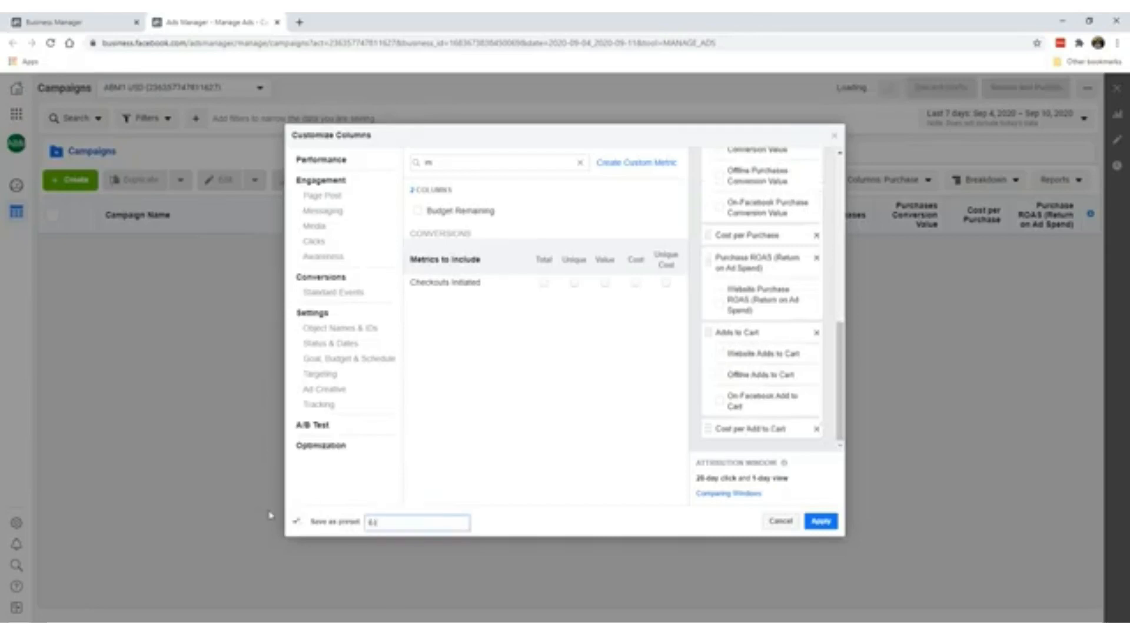
pyautogui.write('-Commerce')
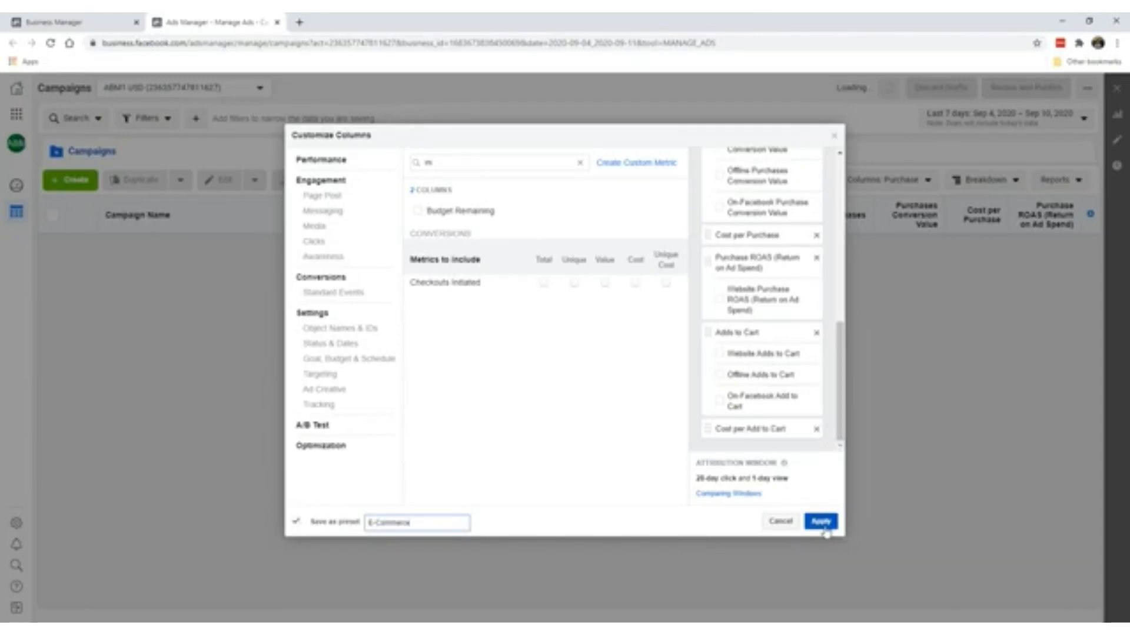
pyautogui.click(821, 522)
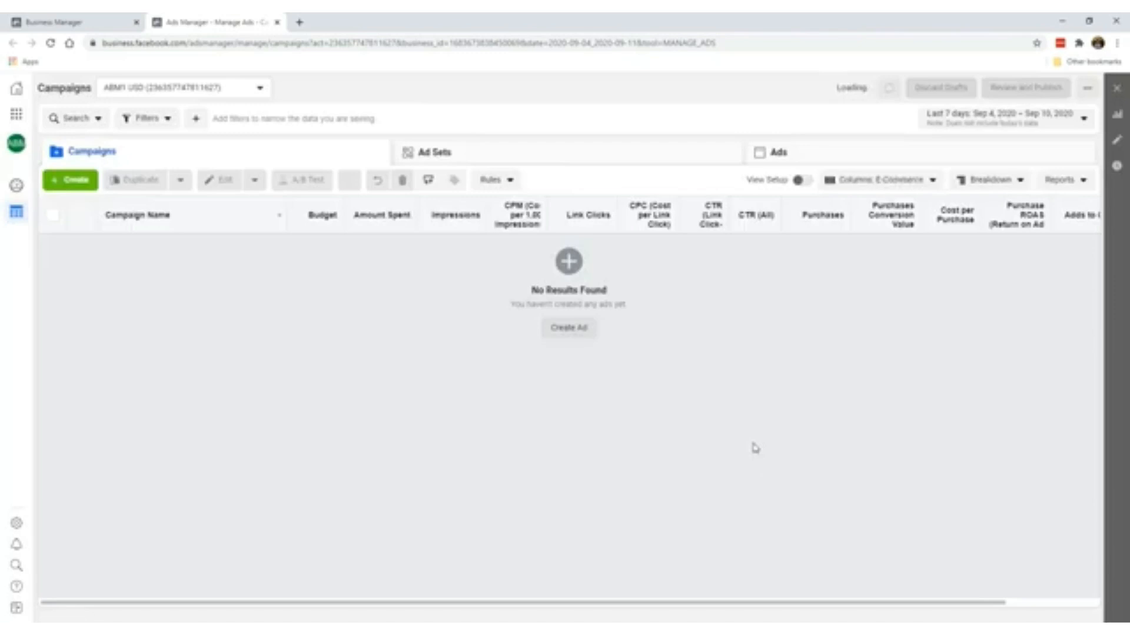